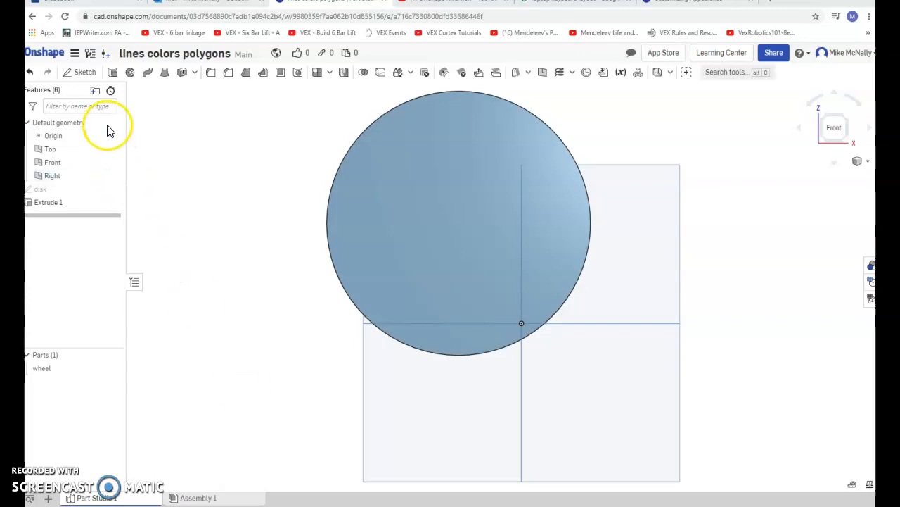
Examine the wheel's thickness by turning the model sideways and returning it to the front view.
{"action": "left_click", "coordinate": [654, 186]}
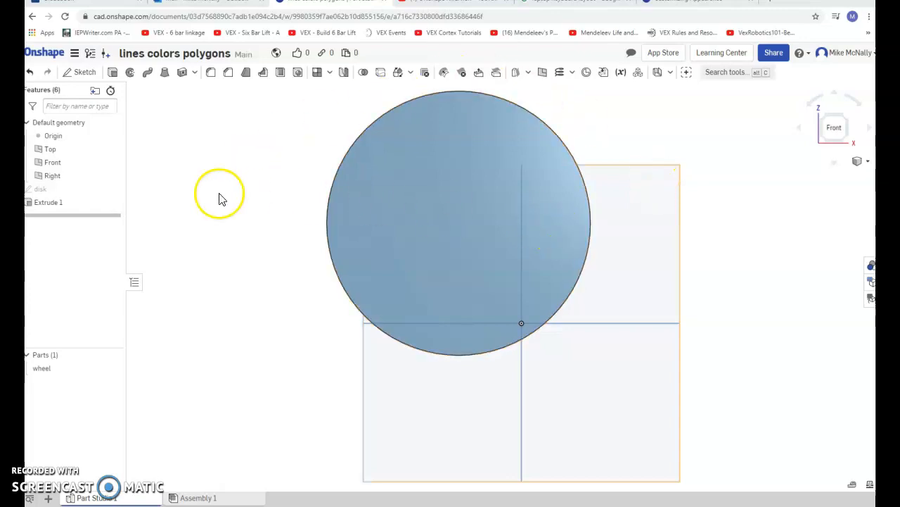
{"action": "left_click", "coordinate": [294, 230]}
{"action": "key", "text": "Left"}
{"action": "key", "text": "Left"}
{"action": "key", "text": "Left"}
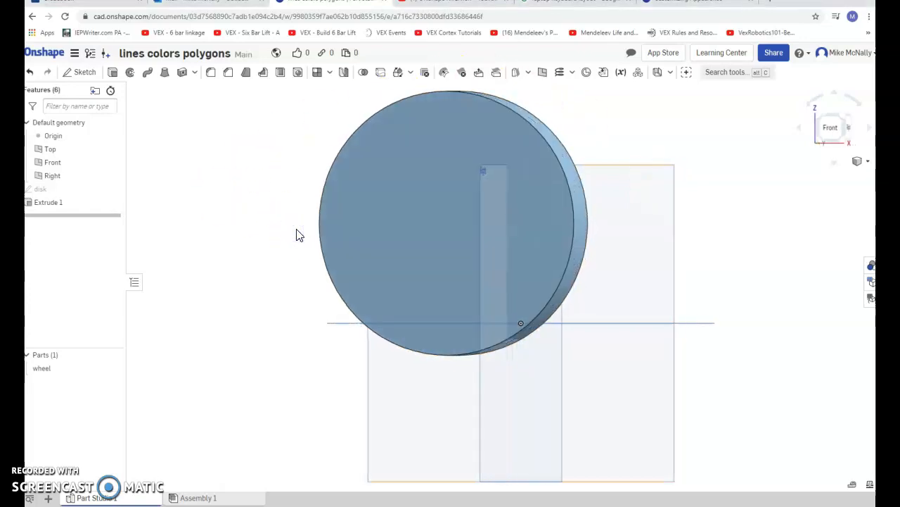
{"action": "key", "text": "Left"}
{"action": "key", "text": "Left"}
{"action": "key", "text": "Right"}
{"action": "key", "text": "Right"}
{"action": "key", "text": "Right"}
{"action": "key", "text": "Right"}
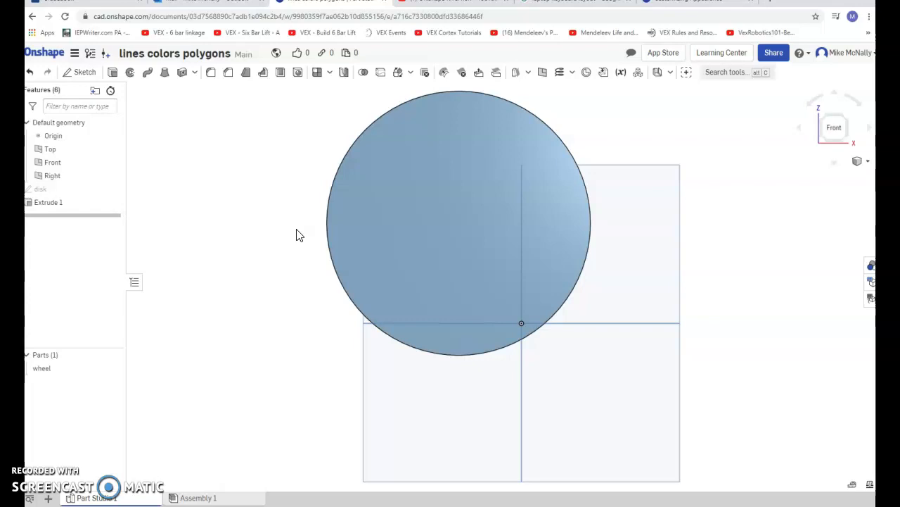
On the wheel's front face, sketch two connected lines about 2.7 in long, from the left rim to near the centre and up to the rim.
{"action": "left_click", "coordinate": [81, 74]}
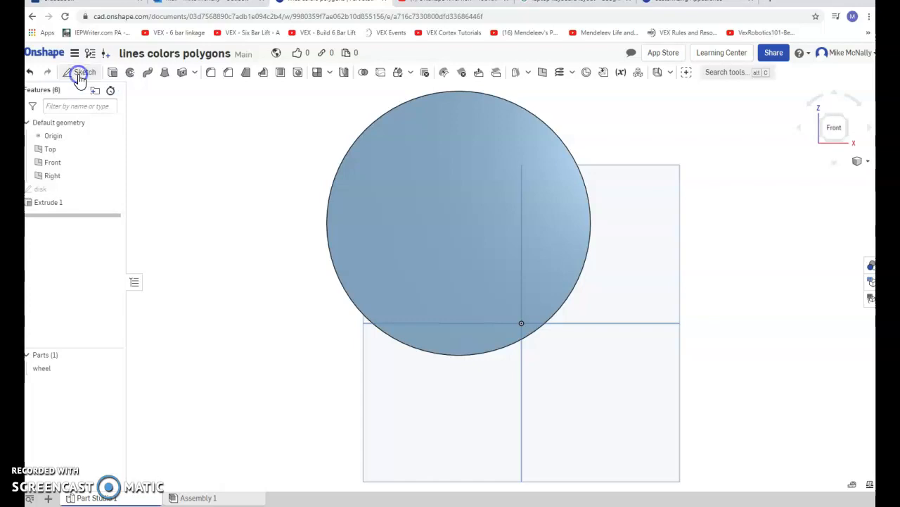
{"action": "left_click", "coordinate": [455, 234]}
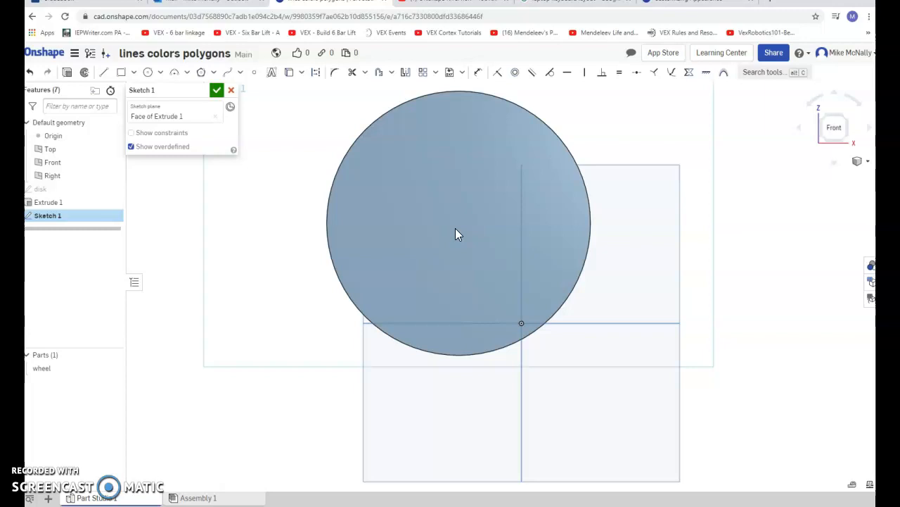
{"action": "left_click", "coordinate": [104, 73]}
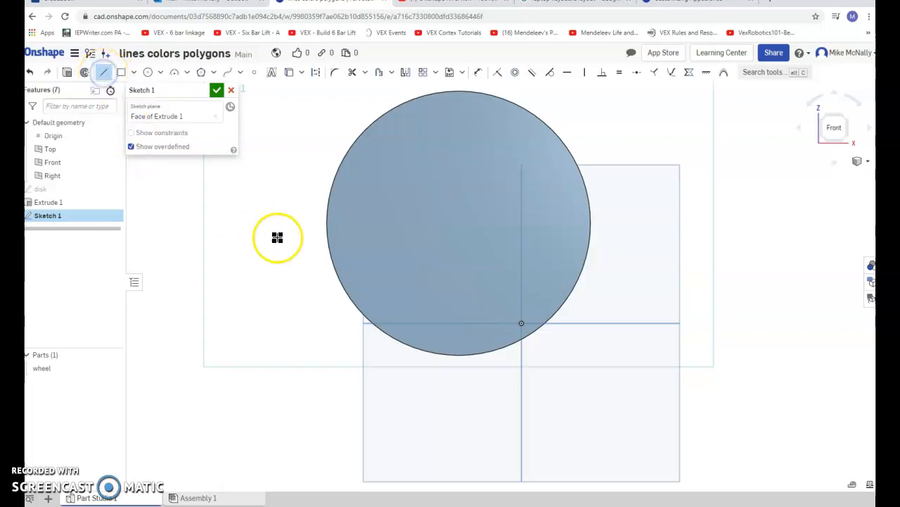
{"action": "left_click", "coordinate": [327, 202]}
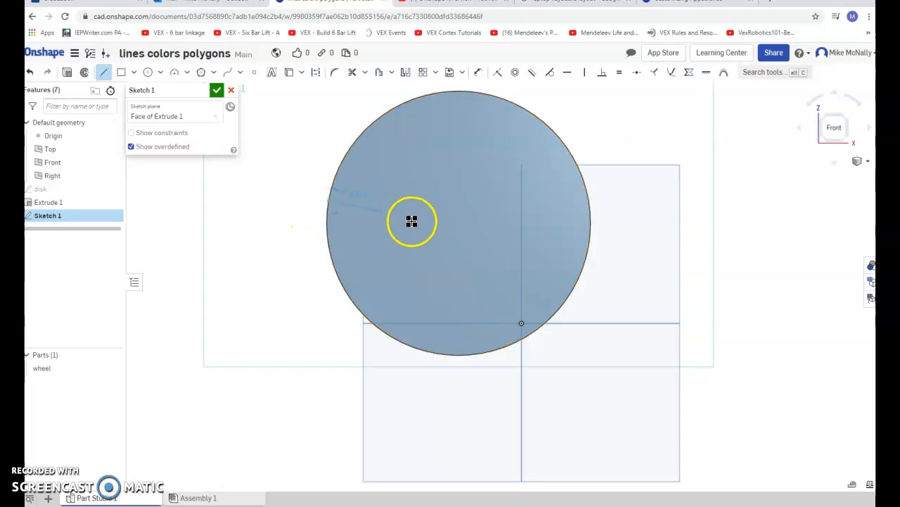
{"action": "left_click", "coordinate": [467, 232]}
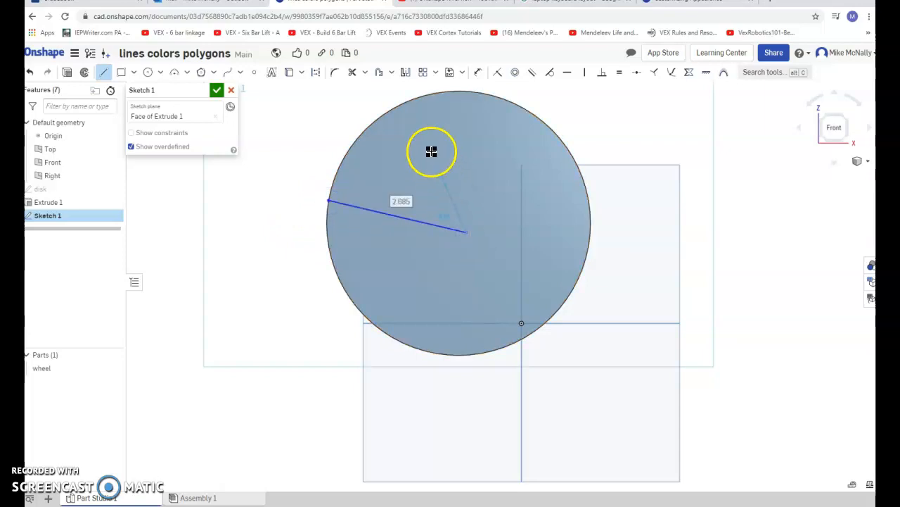
{"action": "left_click", "coordinate": [408, 104]}
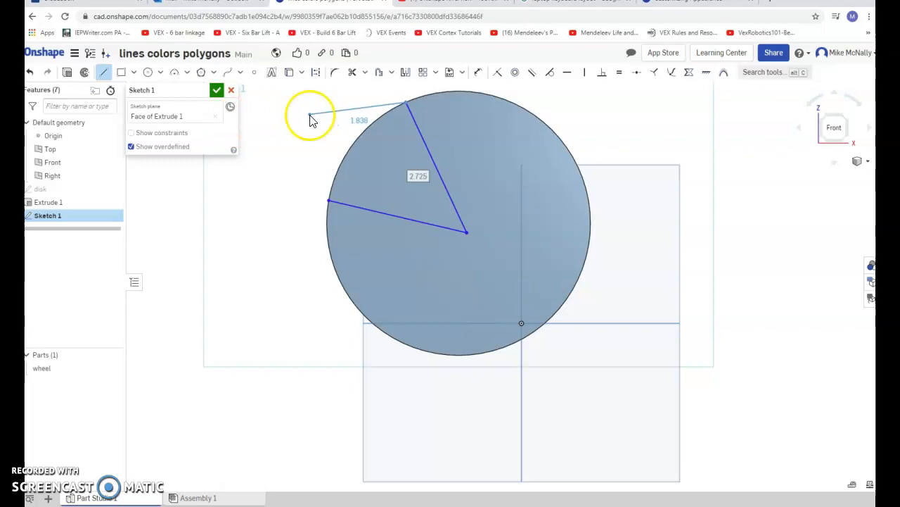
{"action": "key", "text": "Escape"}
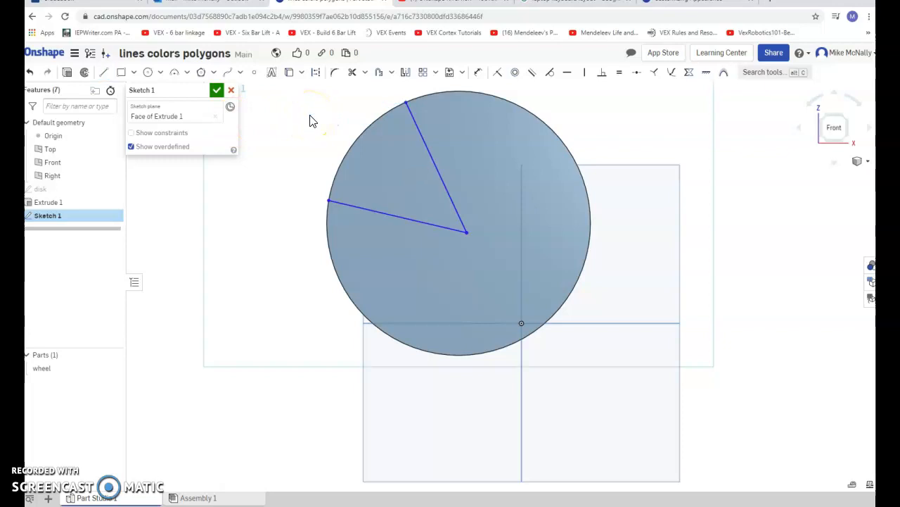
Close the sketched triangle with a line about 2.4 in long between the two endpoints on the rim.
{"action": "left_click", "coordinate": [103, 72]}
{"action": "left_click_drag", "start_coordinate": [408, 107], "coordinate": [407, 102]}
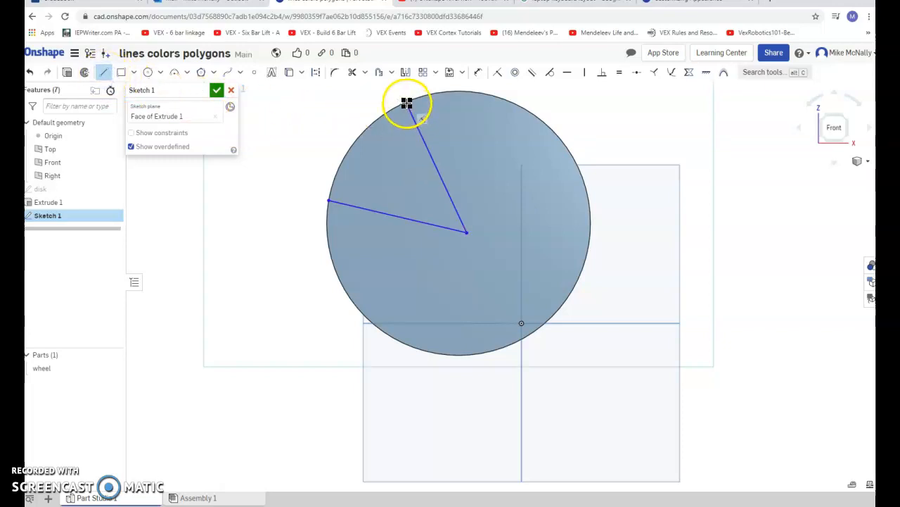
{"action": "left_click", "coordinate": [330, 200]}
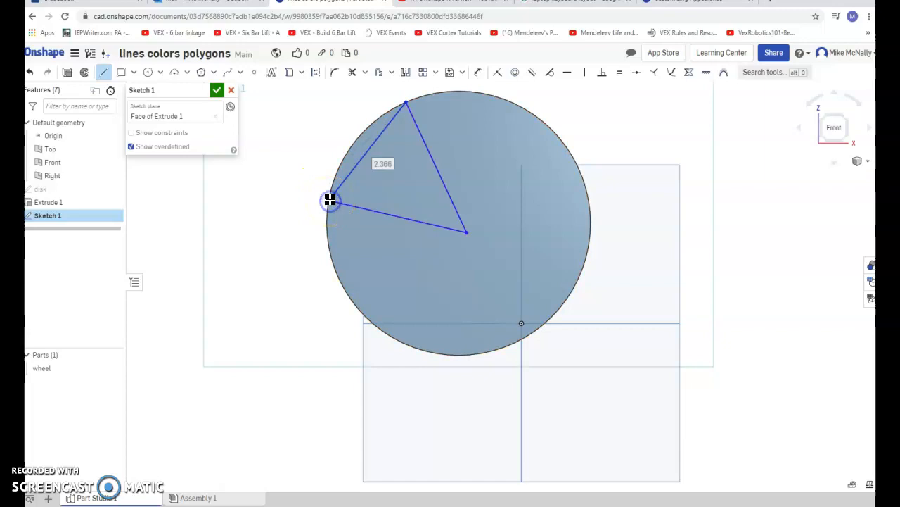
Cut the triangle out of the wheel with a Remove extrude set to Through all.
{"action": "left_click", "coordinate": [66, 73]}
{"action": "left_click", "coordinate": [187, 118]}
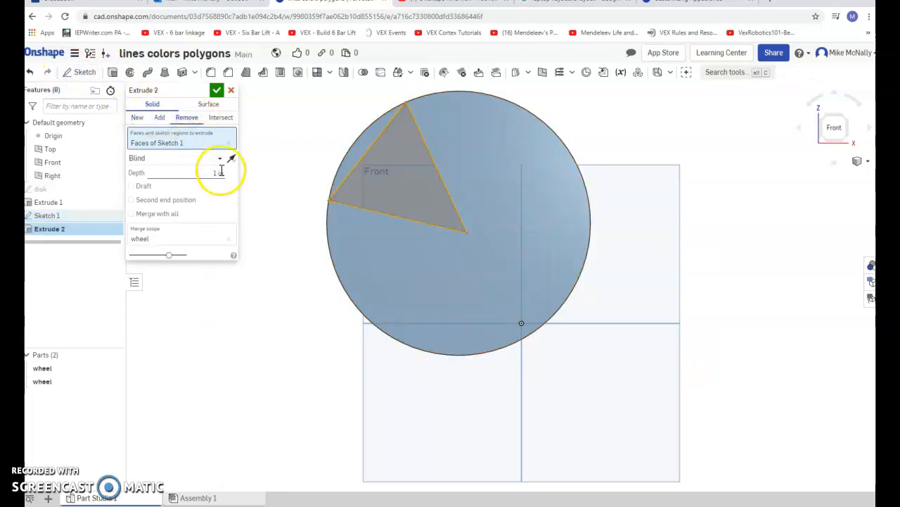
{"action": "left_click", "coordinate": [219, 160]}
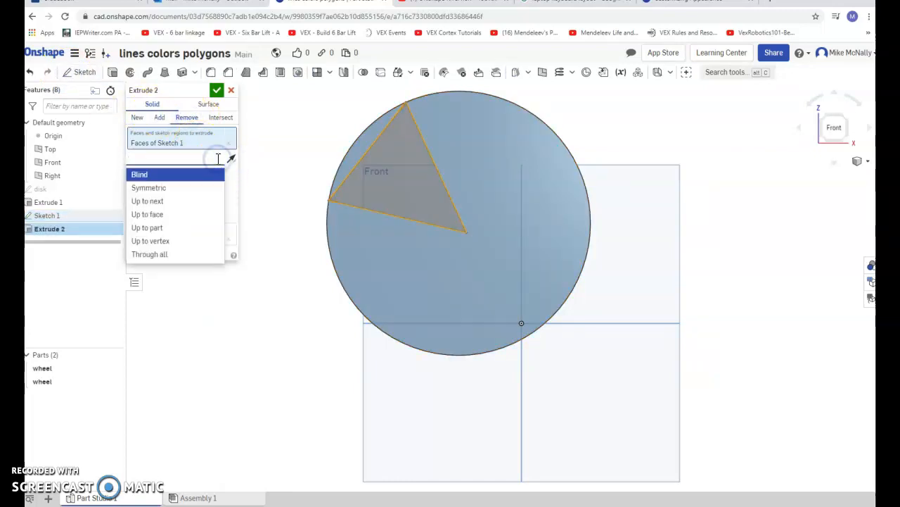
{"action": "left_click", "coordinate": [167, 254]}
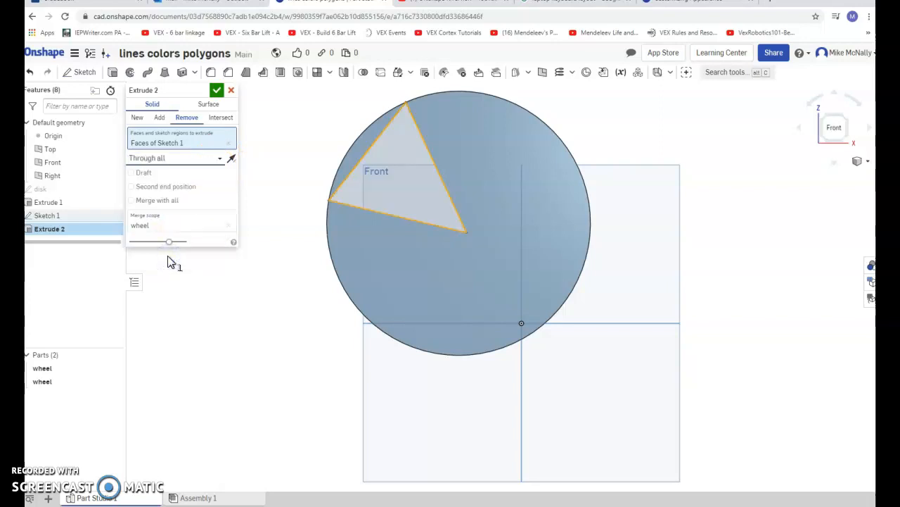
{"action": "left_click", "coordinate": [215, 90]}
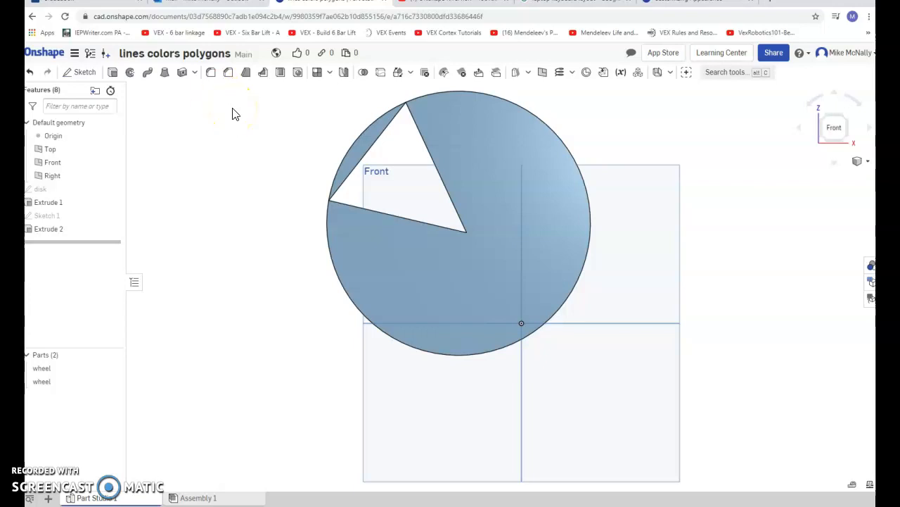
Sketch a small six-sided inscribed polygon on the wheel's front face, to the upper right of the triangular cutout.
{"action": "left_click", "coordinate": [84, 73]}
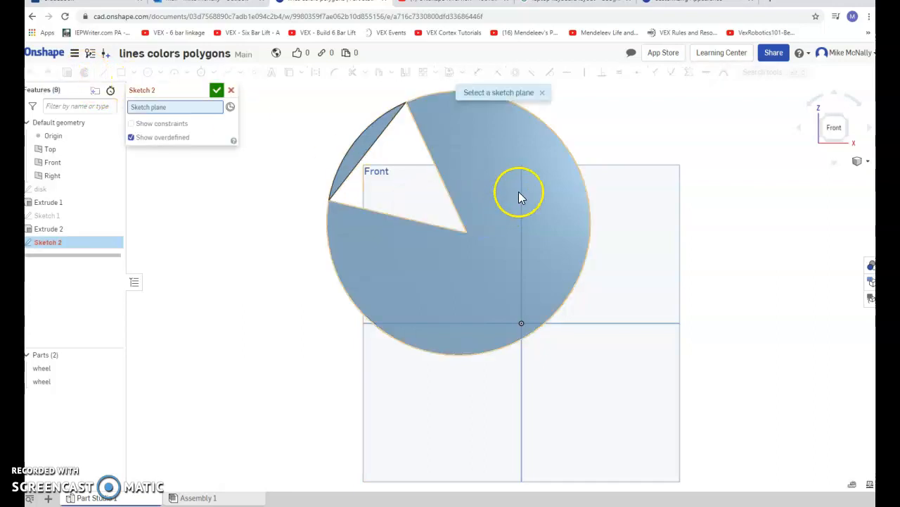
{"action": "left_click", "coordinate": [492, 136]}
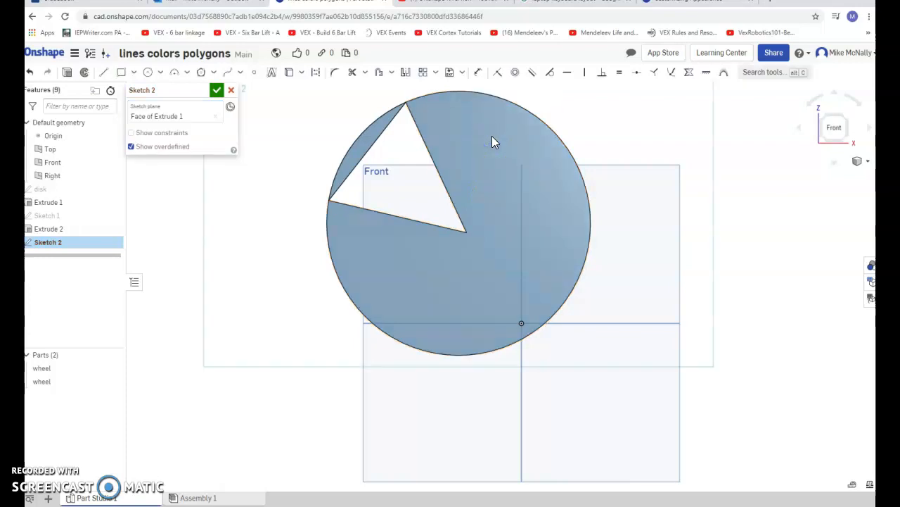
{"action": "left_click", "coordinate": [212, 73]}
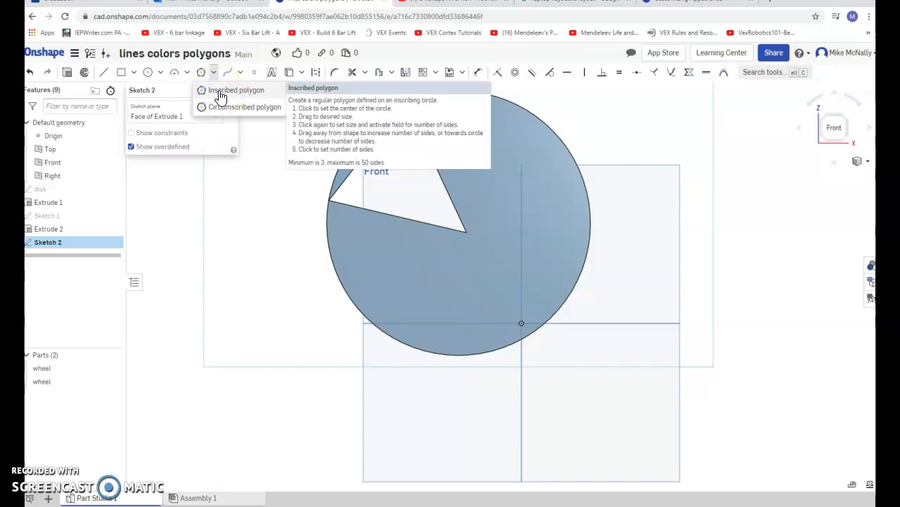
{"action": "left_click", "coordinate": [219, 92]}
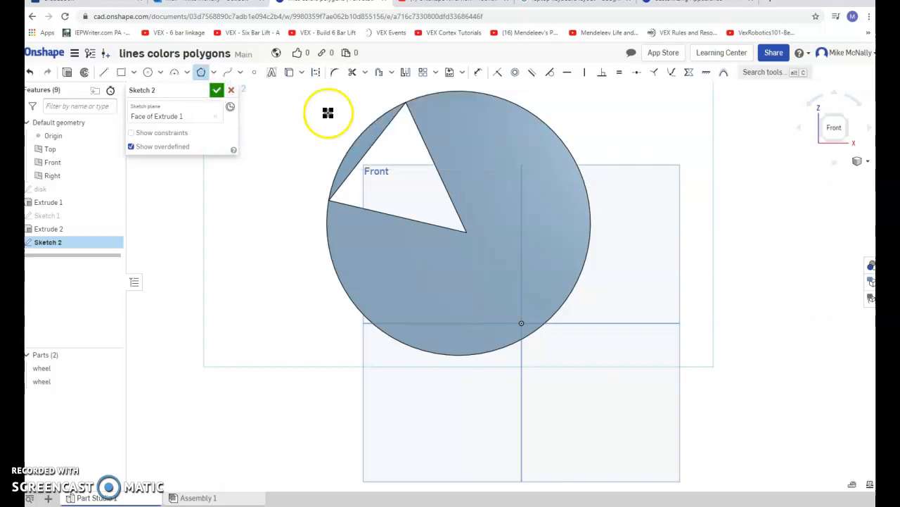
{"action": "left_click", "coordinate": [501, 152]}
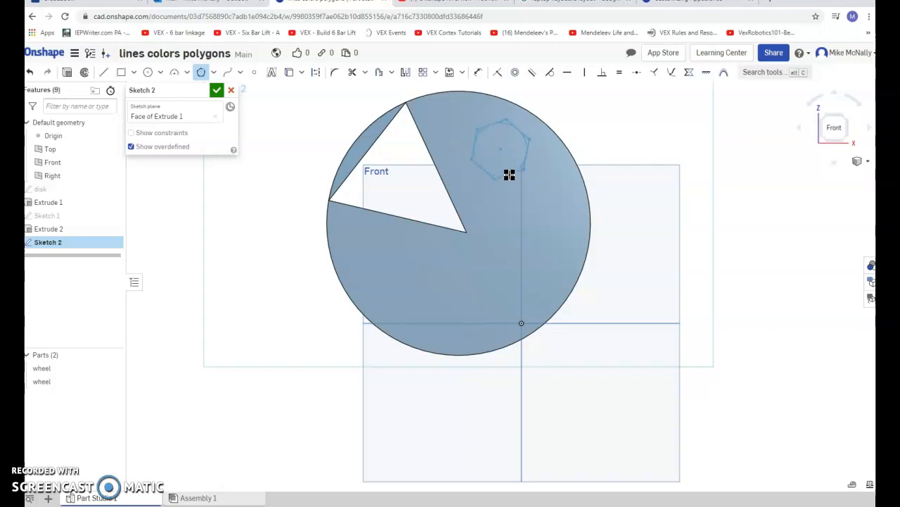
{"action": "left_click", "coordinate": [509, 174]}
{"action": "left_click", "coordinate": [503, 176]}
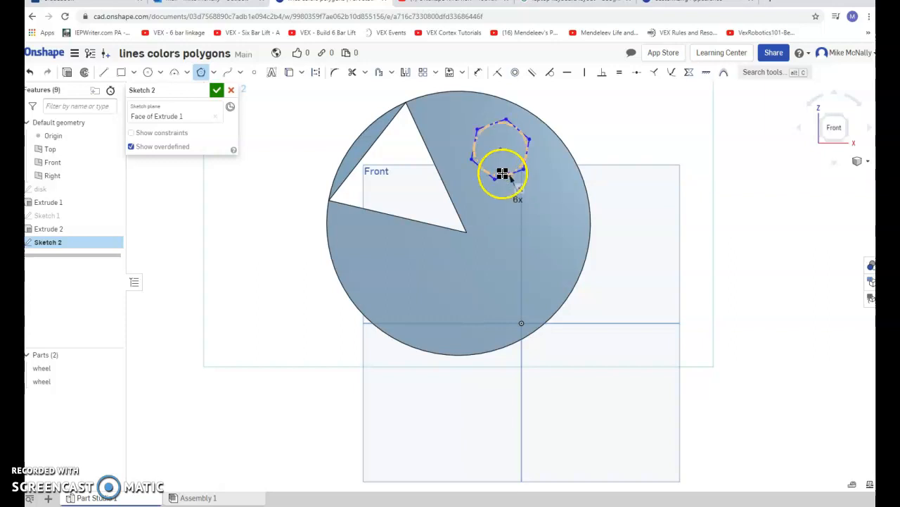
Cut the hexagon out of the wheel with a Remove extrude set to Through all.
{"action": "left_click", "coordinate": [66, 72]}
{"action": "left_click", "coordinate": [187, 117]}
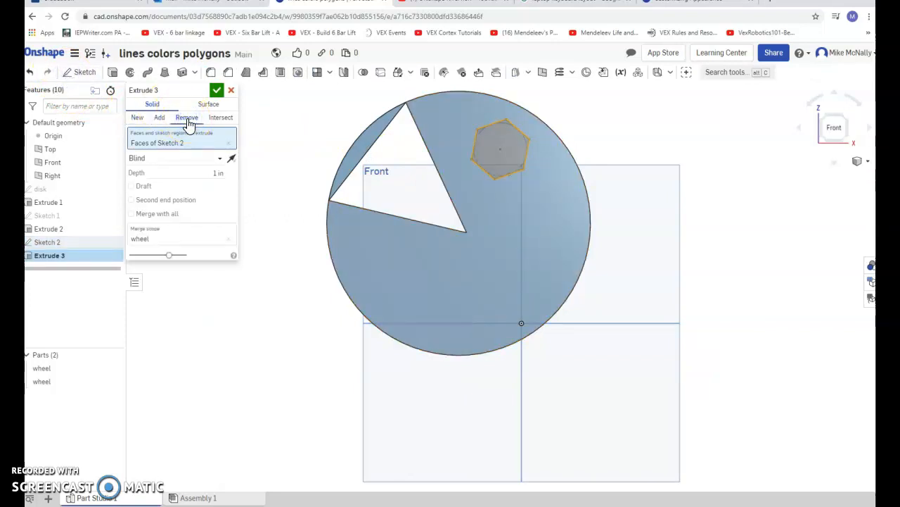
{"action": "left_click", "coordinate": [221, 158]}
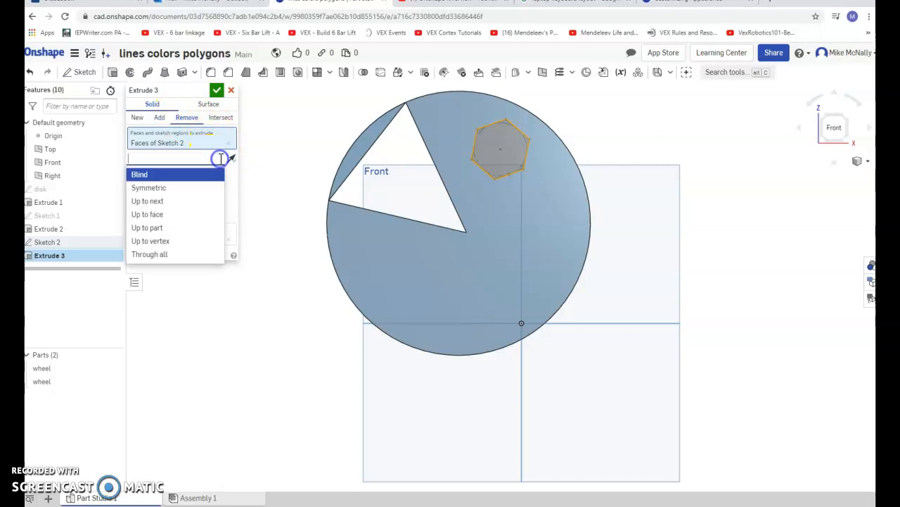
{"action": "left_click", "coordinate": [164, 254]}
{"action": "left_click", "coordinate": [217, 90]}
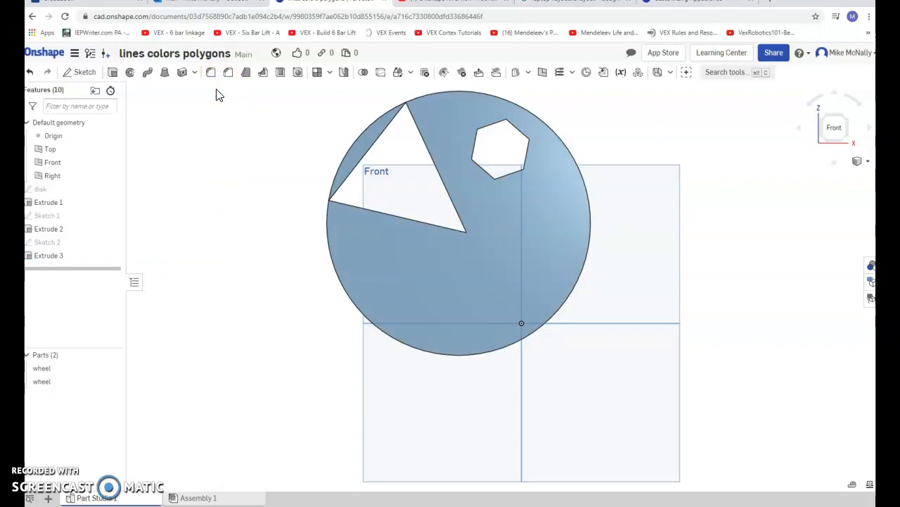
Sketch a three-sided inscribed polygon on the wheel's front face, below the triangular cutout.
{"action": "left_click", "coordinate": [80, 72]}
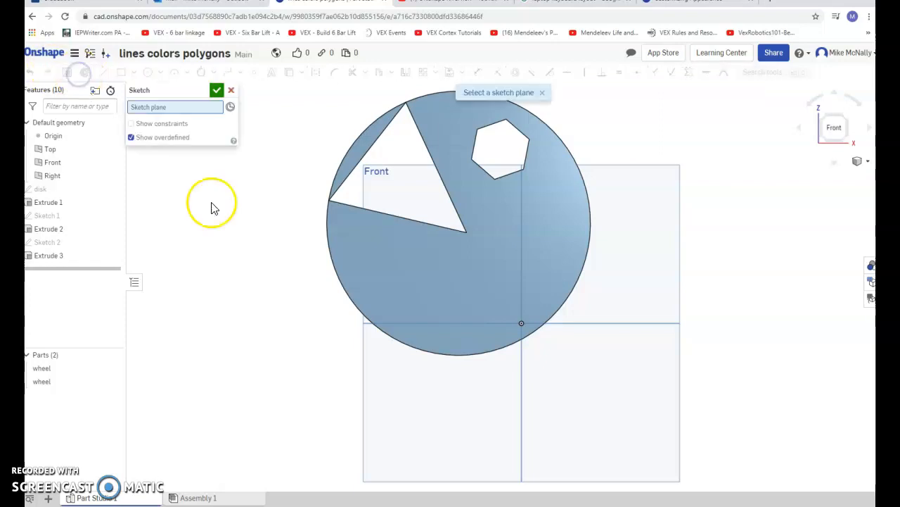
{"action": "left_click", "coordinate": [350, 272]}
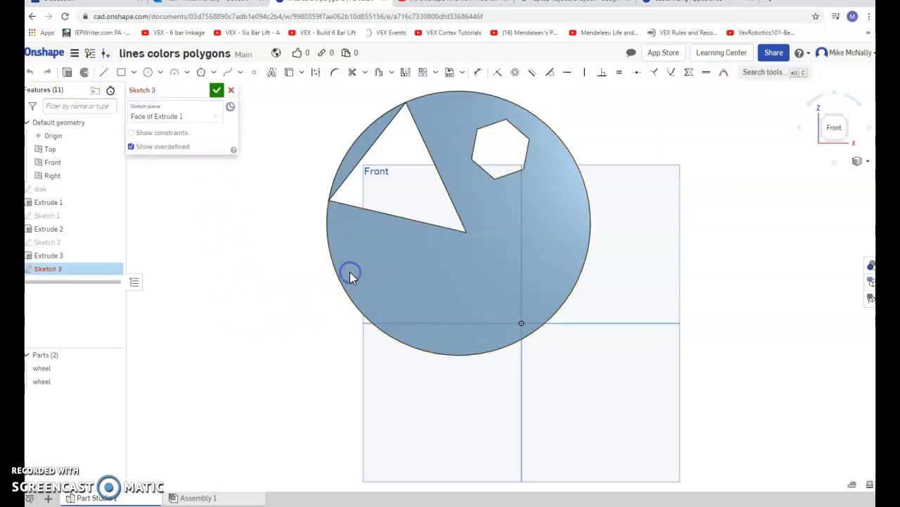
{"action": "left_click", "coordinate": [214, 73]}
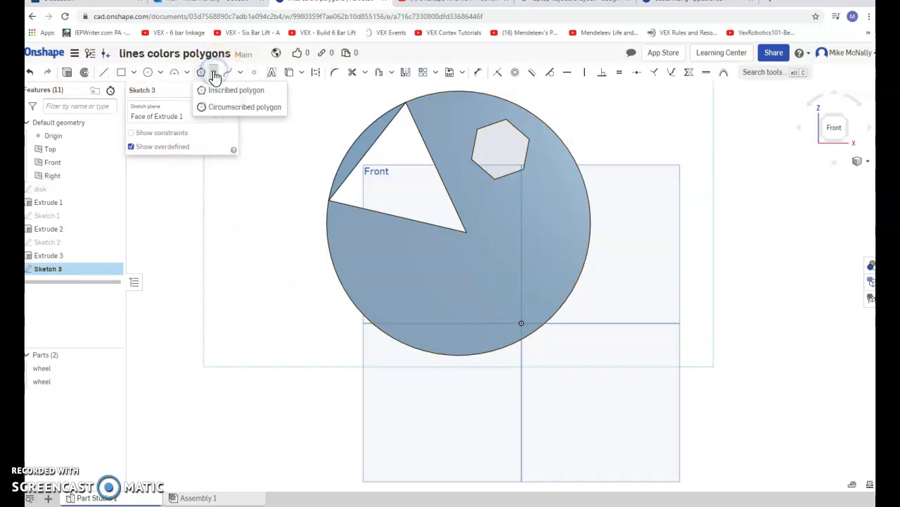
{"action": "left_click", "coordinate": [222, 92]}
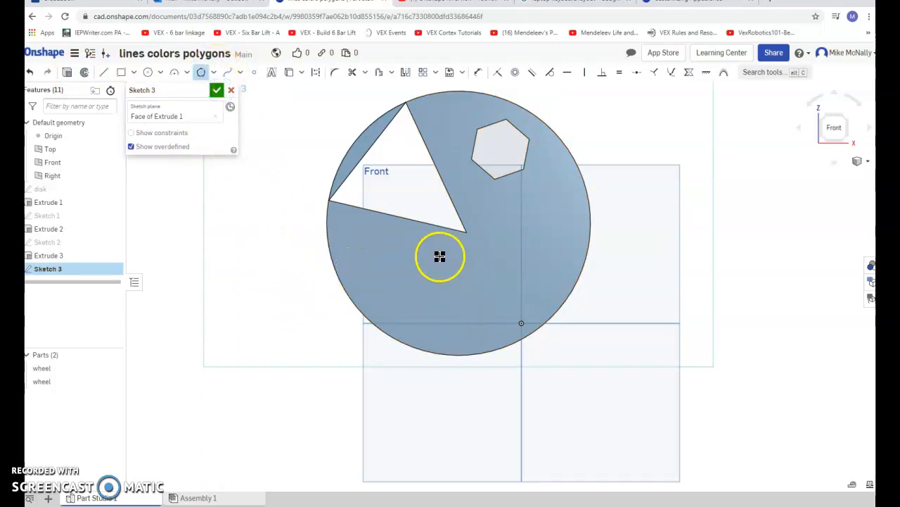
{"action": "left_click", "coordinate": [420, 273]}
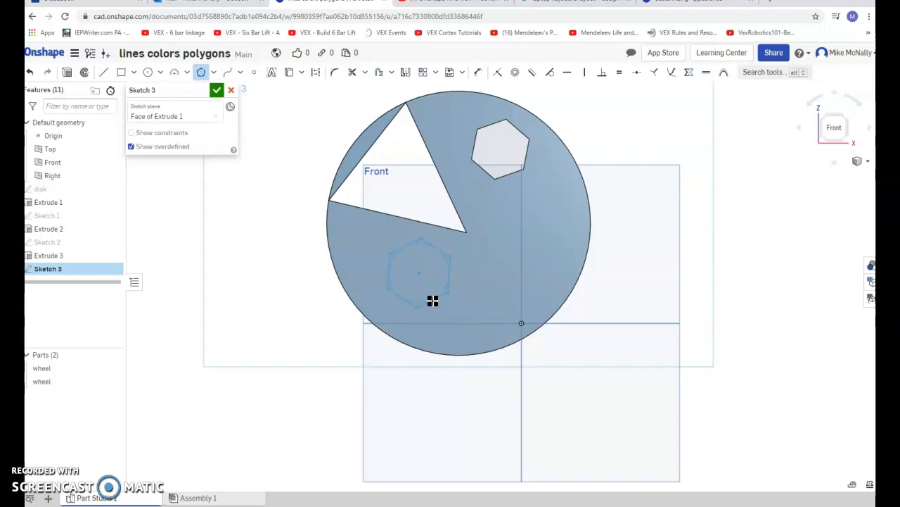
{"action": "left_click", "coordinate": [433, 300]}
{"action": "left_click", "coordinate": [429, 289]}
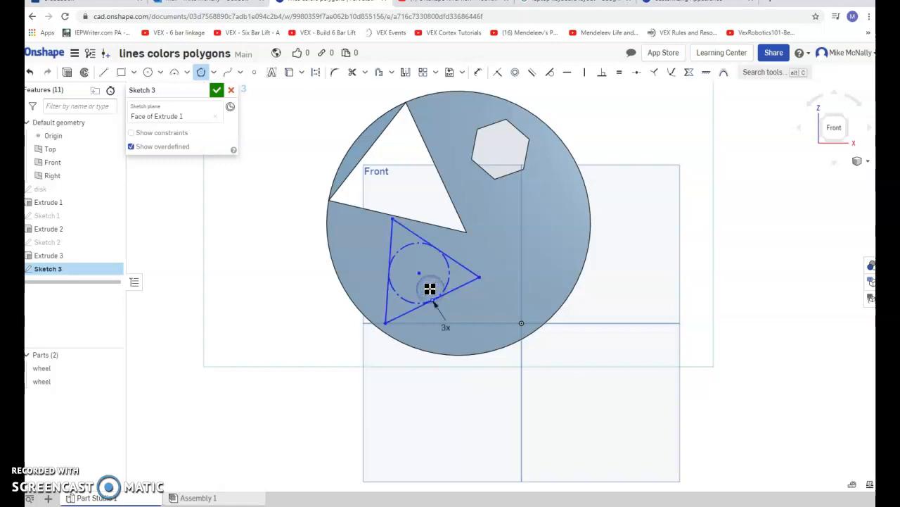
Extrude the three-sided polygon 1 in outward from the wheel face, using Add with a Blind depth.
{"action": "left_click", "coordinate": [67, 71]}
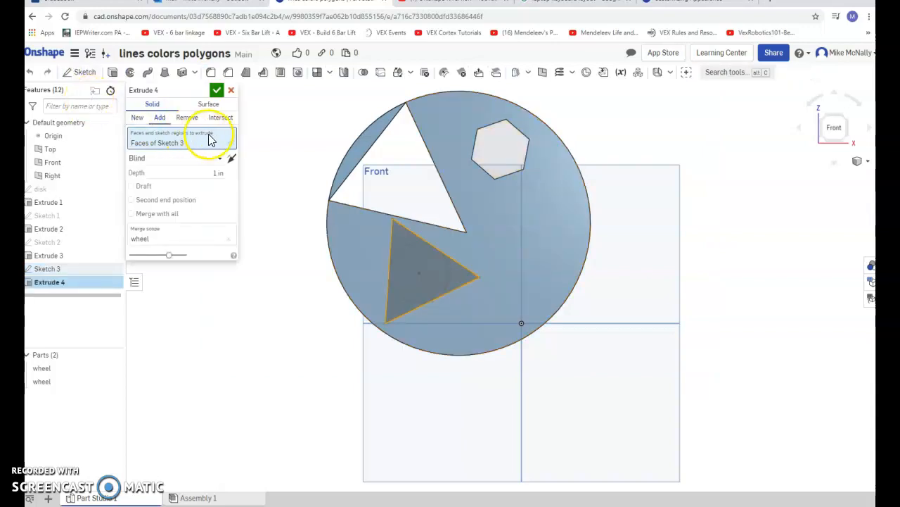
{"action": "left_click", "coordinate": [216, 92]}
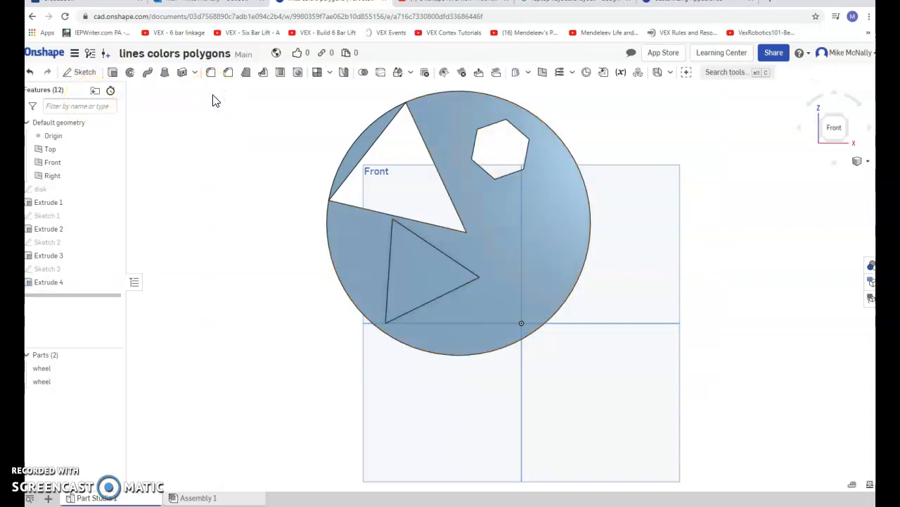
{"action": "key", "text": "Left"}
{"action": "key", "text": "Left"}
{"action": "key", "text": "Left"}
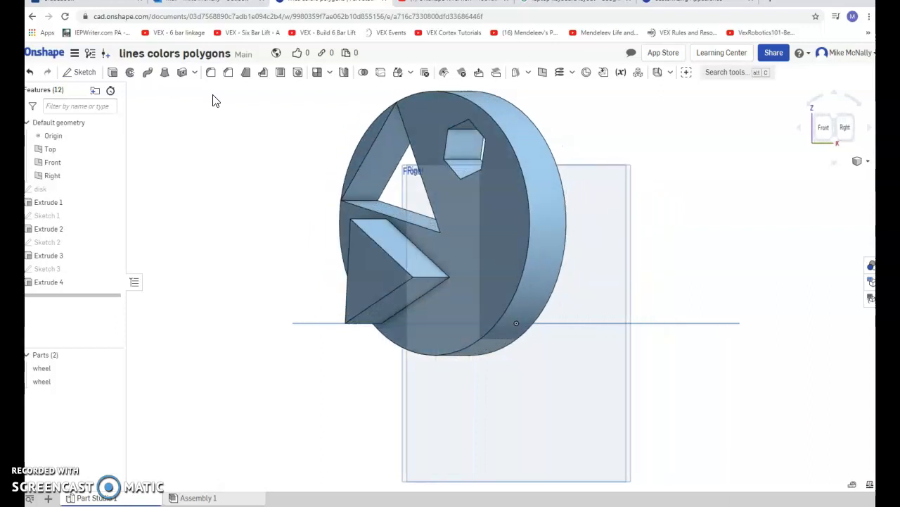
{"action": "key", "text": "Right"}
{"action": "key", "text": "Right"}
{"action": "key", "text": "Right"}
{"action": "key", "text": "Right"}
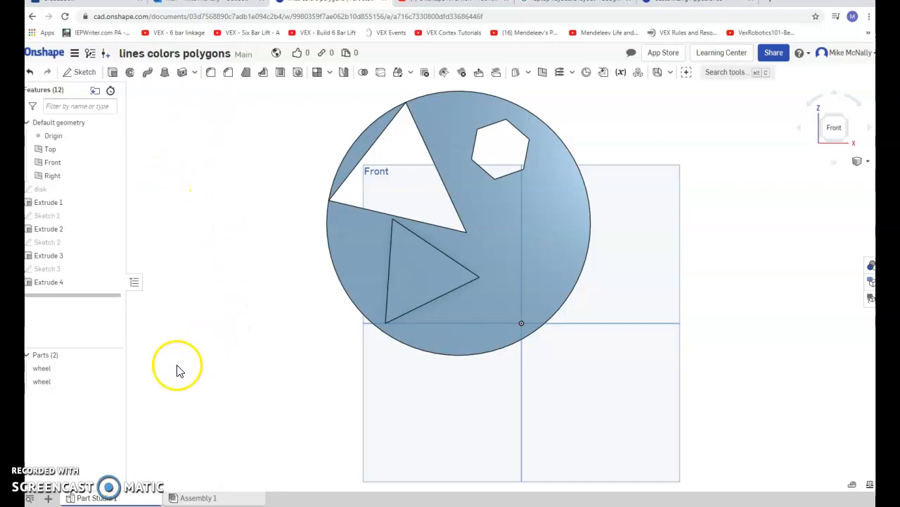
Change the appearance of the larger wheel part to purple, hex 981FAC.
{"action": "right_click", "coordinate": [48, 375]}
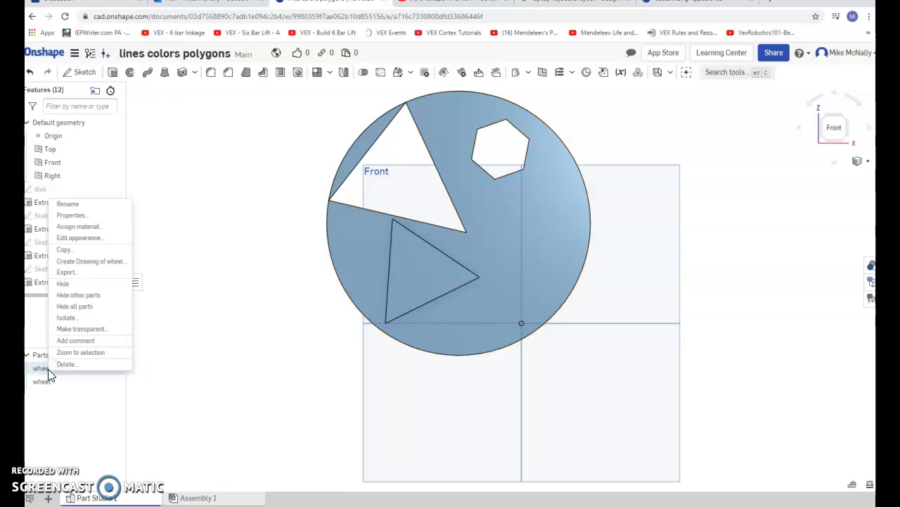
{"action": "left_click", "coordinate": [81, 239]}
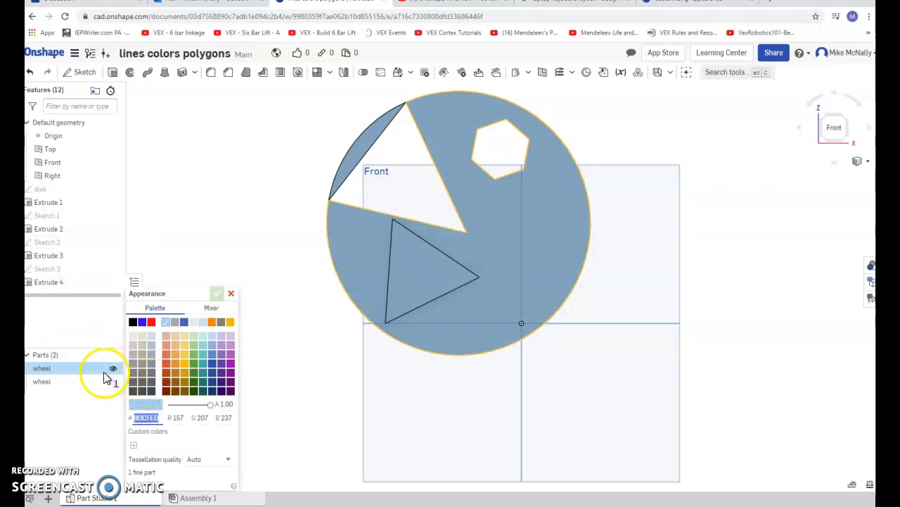
{"action": "left_click", "coordinate": [231, 365]}
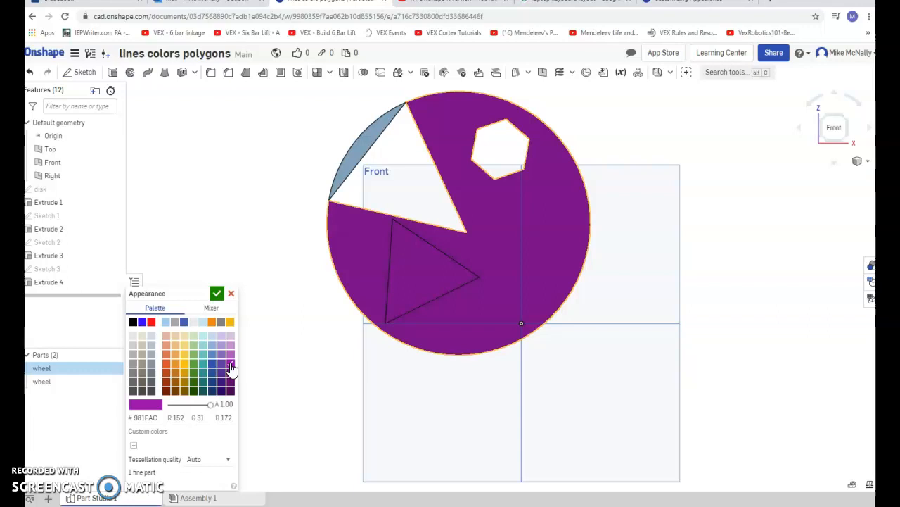
{"action": "left_click", "coordinate": [216, 294]}
{"action": "left_click", "coordinate": [216, 295]}
{"action": "left_click", "coordinate": [353, 168]}
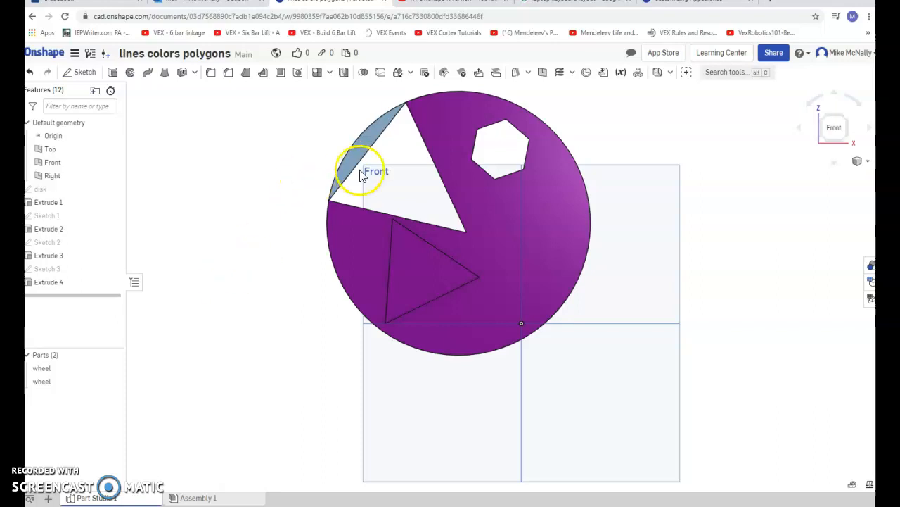
Recolor the larger wheel part golden yellow, hex FFC10E, and apply the appearance.
{"action": "right_click", "coordinate": [38, 369]}
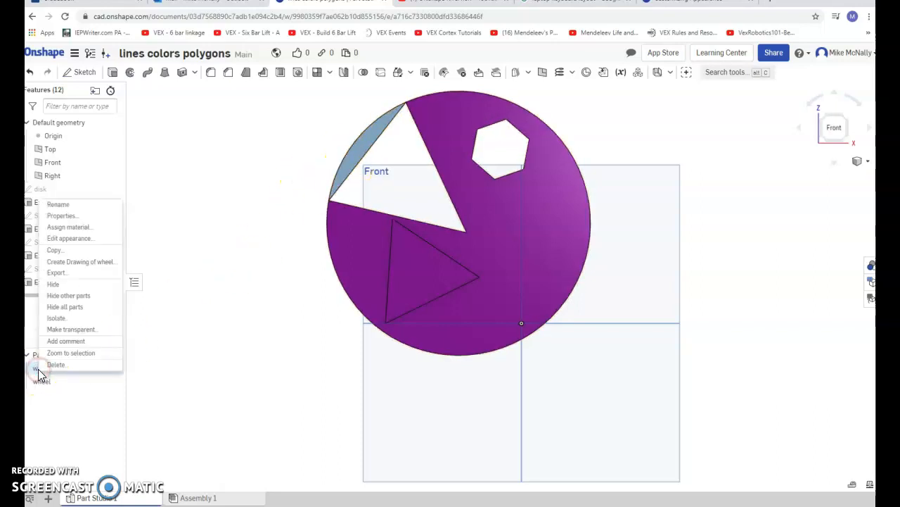
{"action": "left_click", "coordinate": [74, 238]}
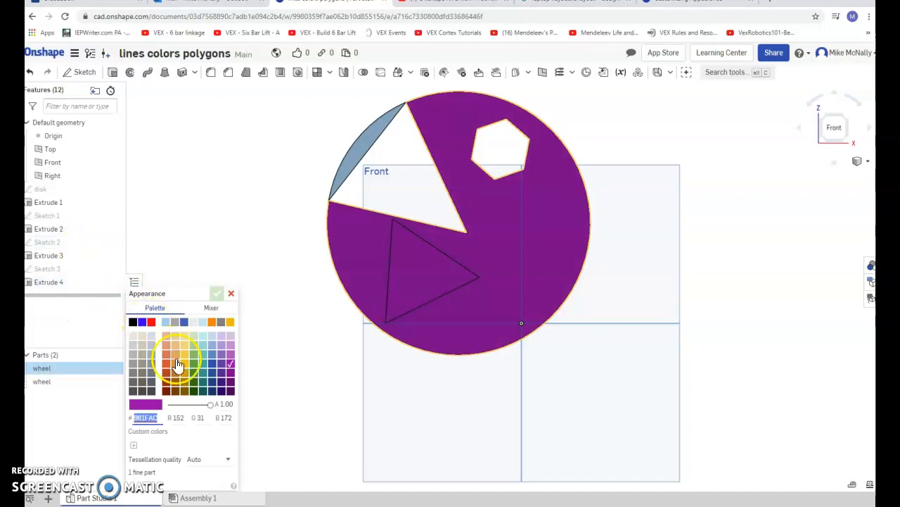
{"action": "left_click", "coordinate": [182, 365]}
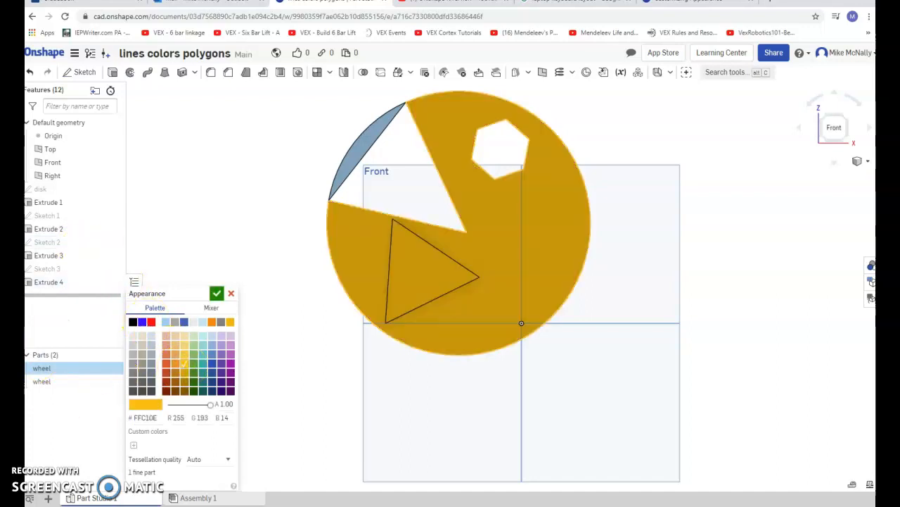
{"action": "right_click", "coordinate": [49, 383]}
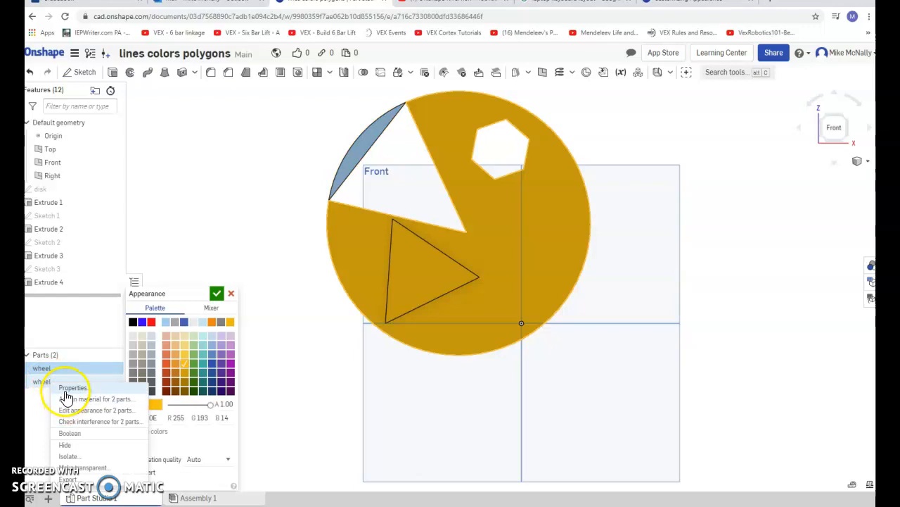
{"action": "left_click", "coordinate": [217, 293]}
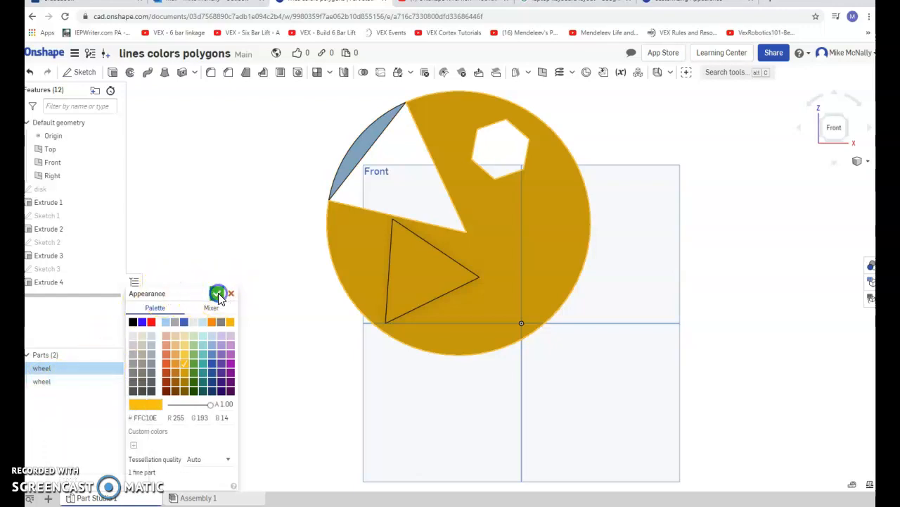
{"action": "left_click", "coordinate": [217, 293]}
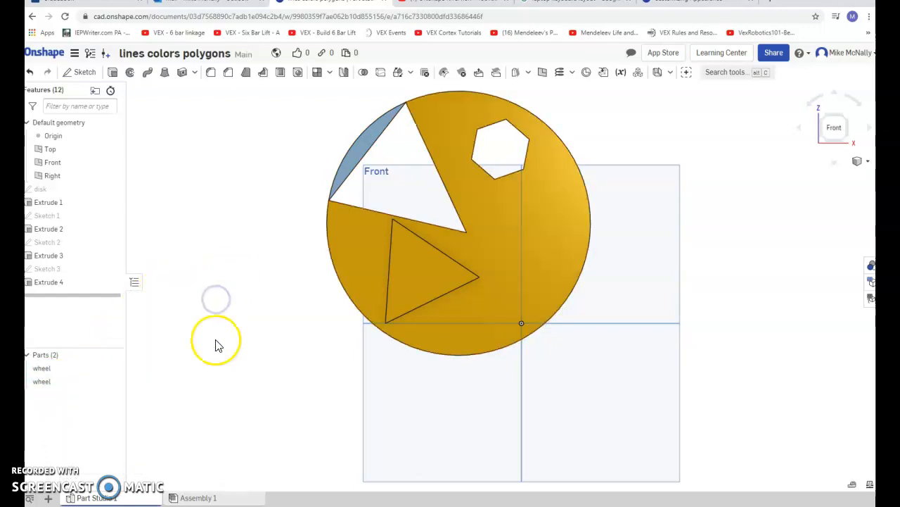